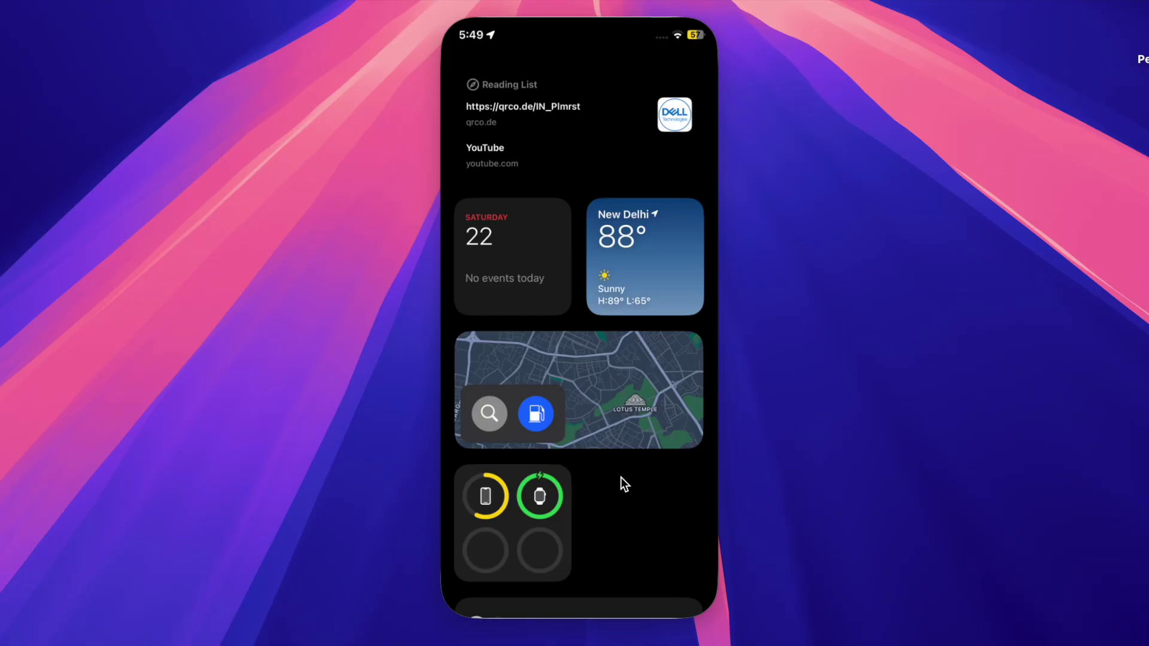
- Tint the home-screen icons purple, then fade the tint to a pale grey
{"action": "scroll", "coordinate": [620, 477], "scroll_direction": "right", "scroll_amount": 5}
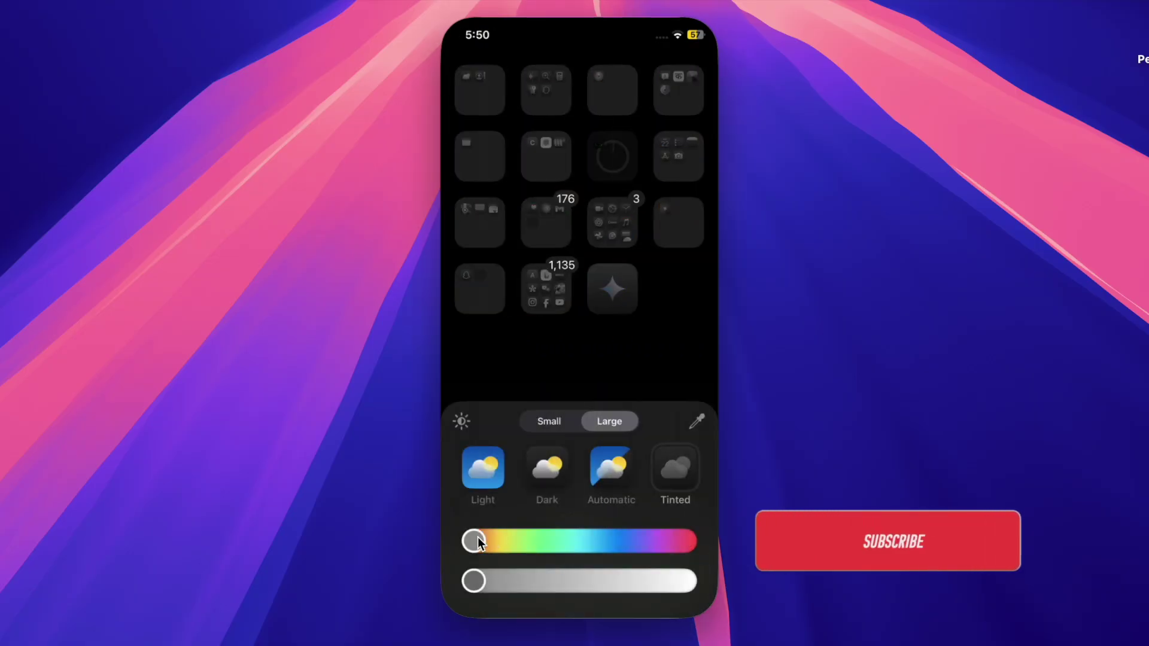
{"action": "left_click_drag", "start_coordinate": [478, 537], "coordinate": [673, 530]}
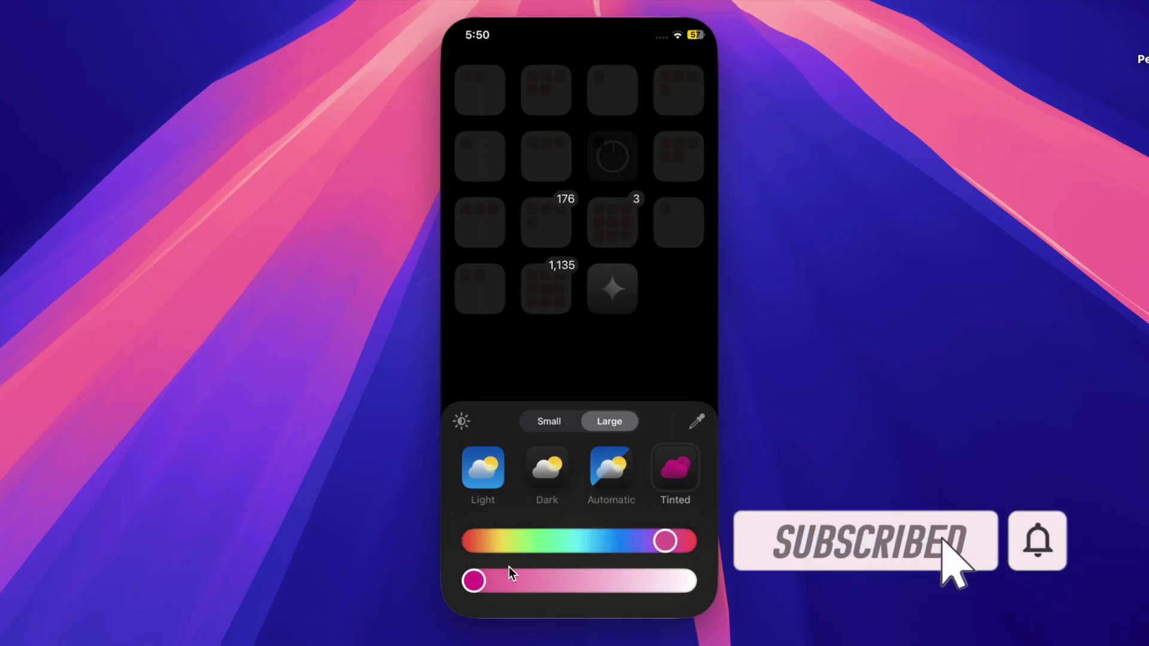
{"action": "left_click_drag", "start_coordinate": [475, 584], "coordinate": [603, 590]}
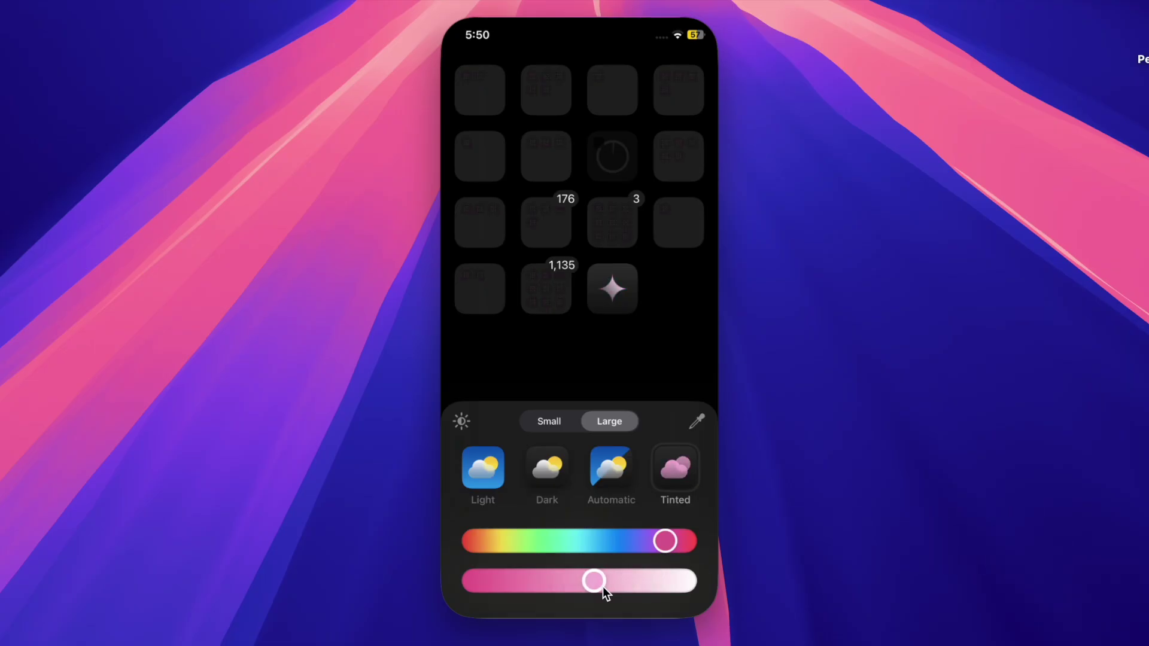
{"action": "mouse_move", "coordinate": [586, 588]}
{"action": "left_mouse_down"}
{"action": "mouse_move", "coordinate": [697, 584]}
{"action": "mouse_move", "coordinate": [589, 593]}
{"action": "left_mouse_up"}
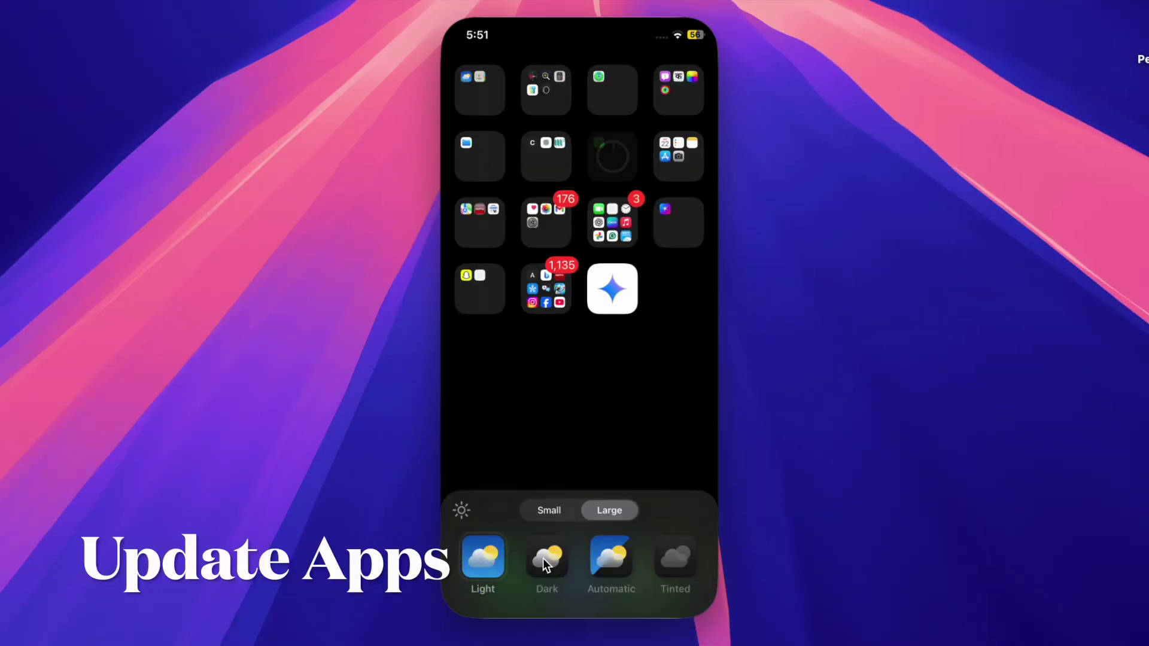
- Cycle icon styles through Dark, Automatic and Tinted, then settle on Small icons in Dark style
{"action": "left_click", "coordinate": [543, 558]}
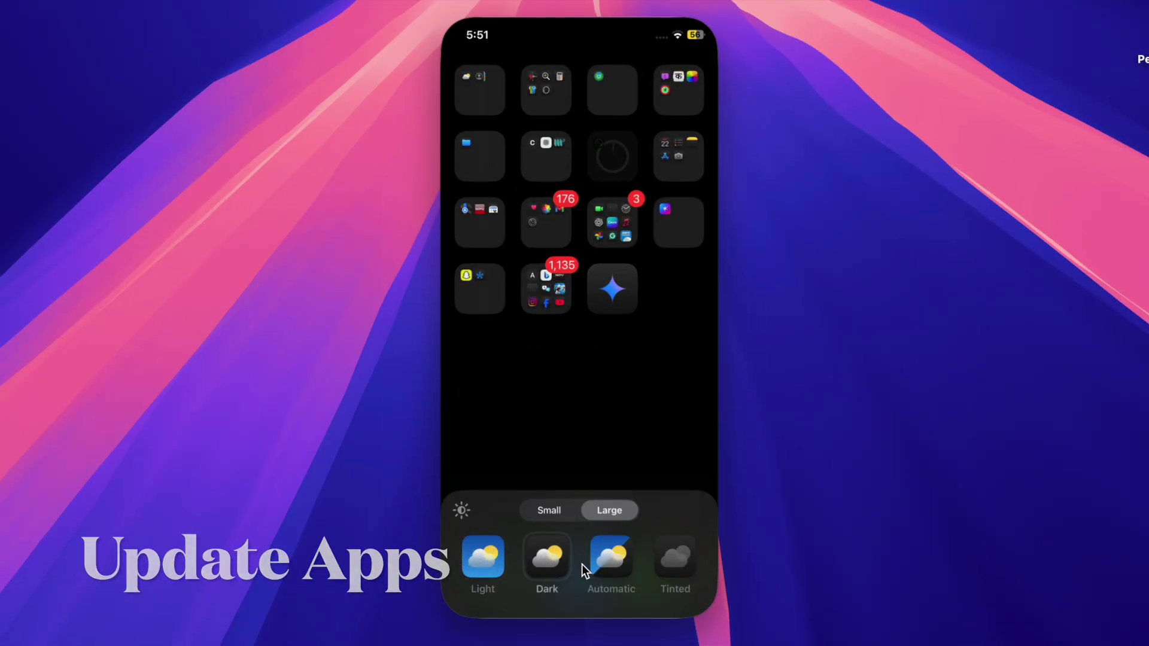
{"action": "left_click", "coordinate": [610, 559]}
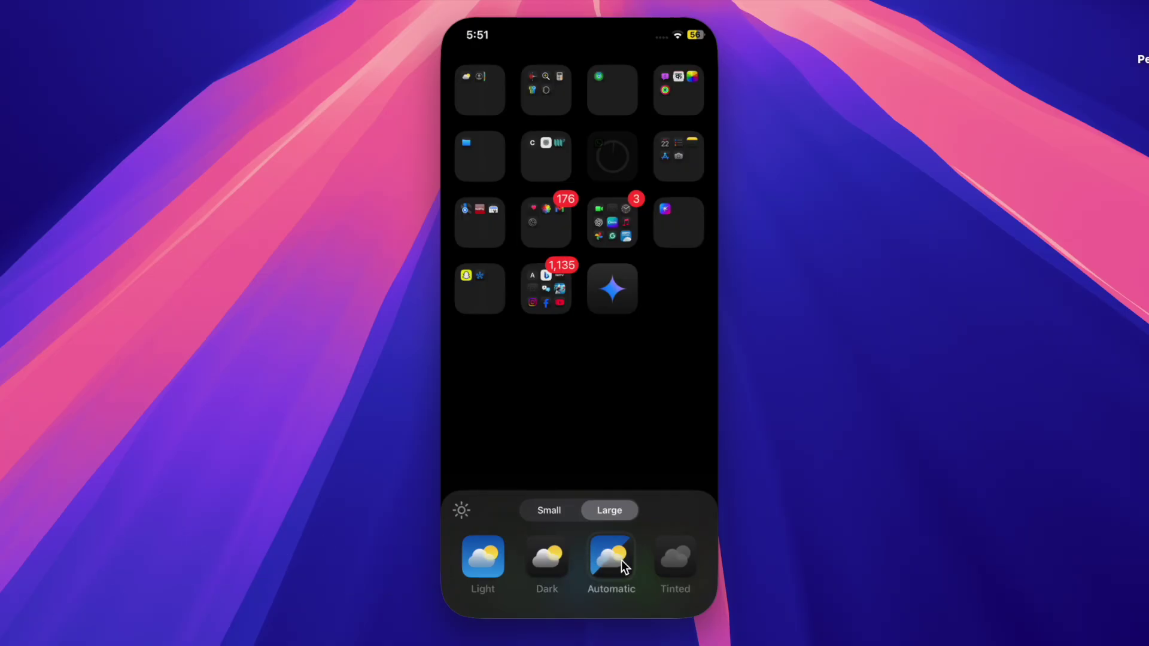
{"action": "left_click", "coordinate": [671, 559]}
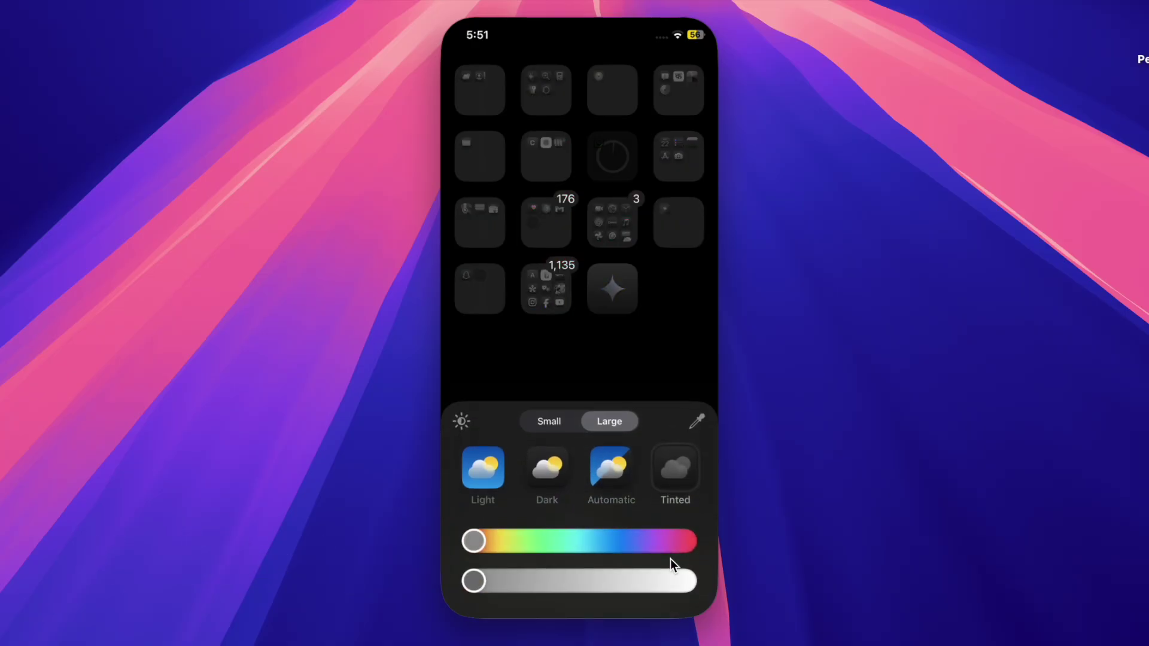
{"action": "left_click", "coordinate": [606, 479]}
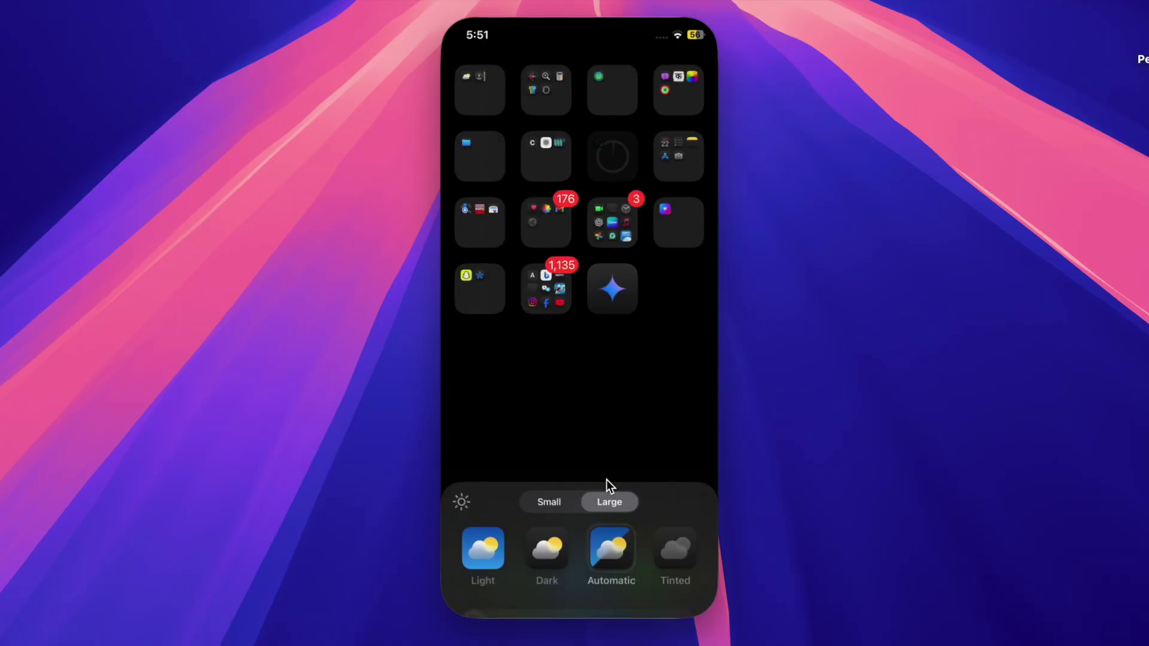
{"action": "left_click", "coordinate": [549, 515]}
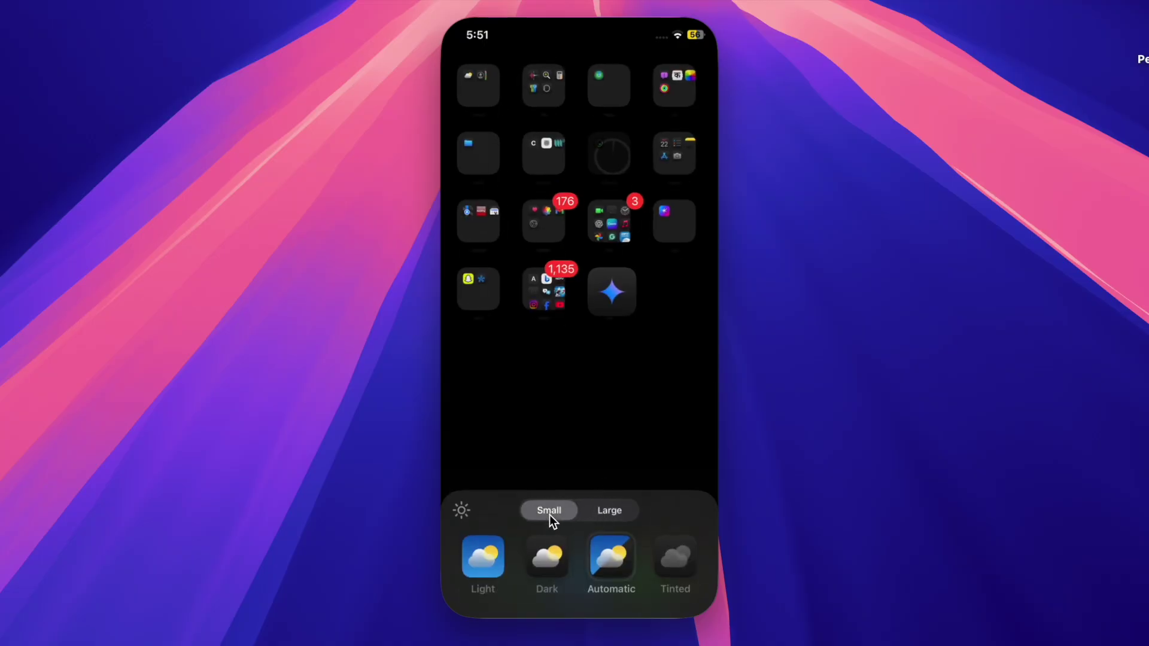
{"action": "left_click", "coordinate": [548, 560]}
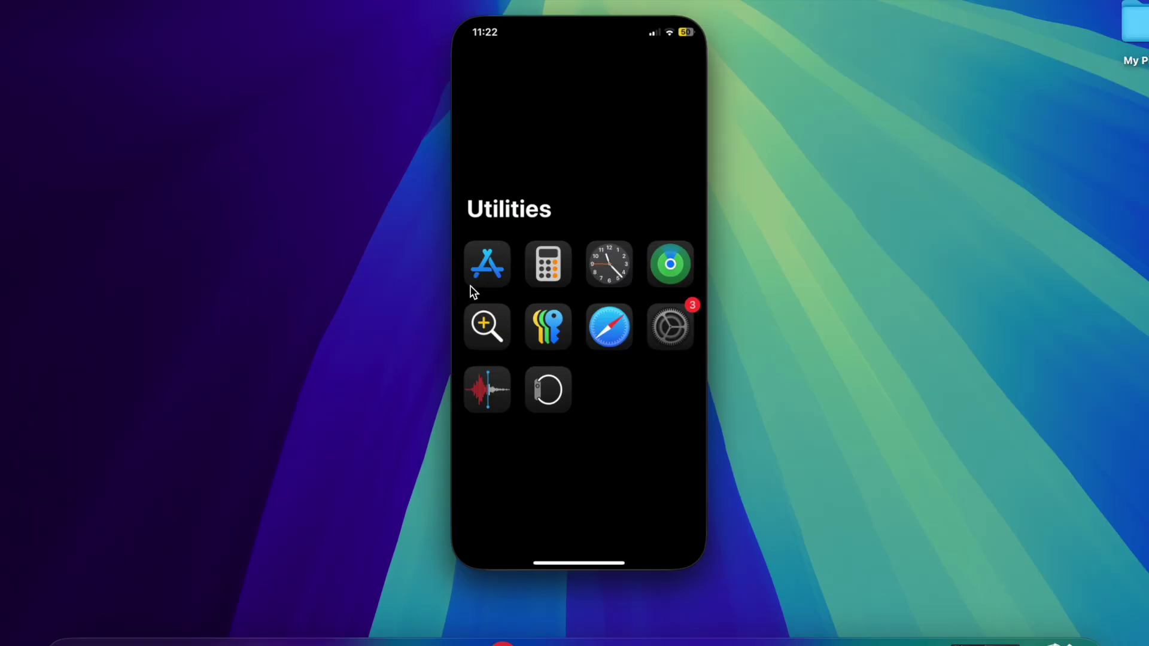
- In the App Store account page, find pending updates for SmartThings, YouTube Studio and Google Analytics
{"action": "left_click", "coordinate": [513, 268]}
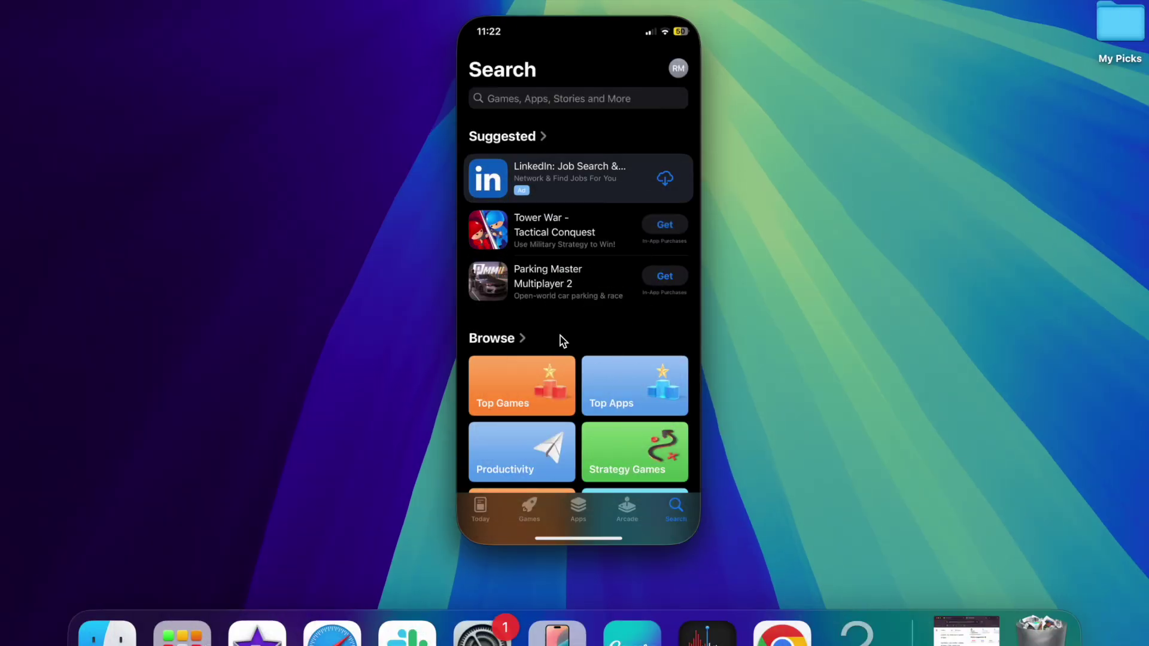
{"action": "left_click", "coordinate": [679, 69]}
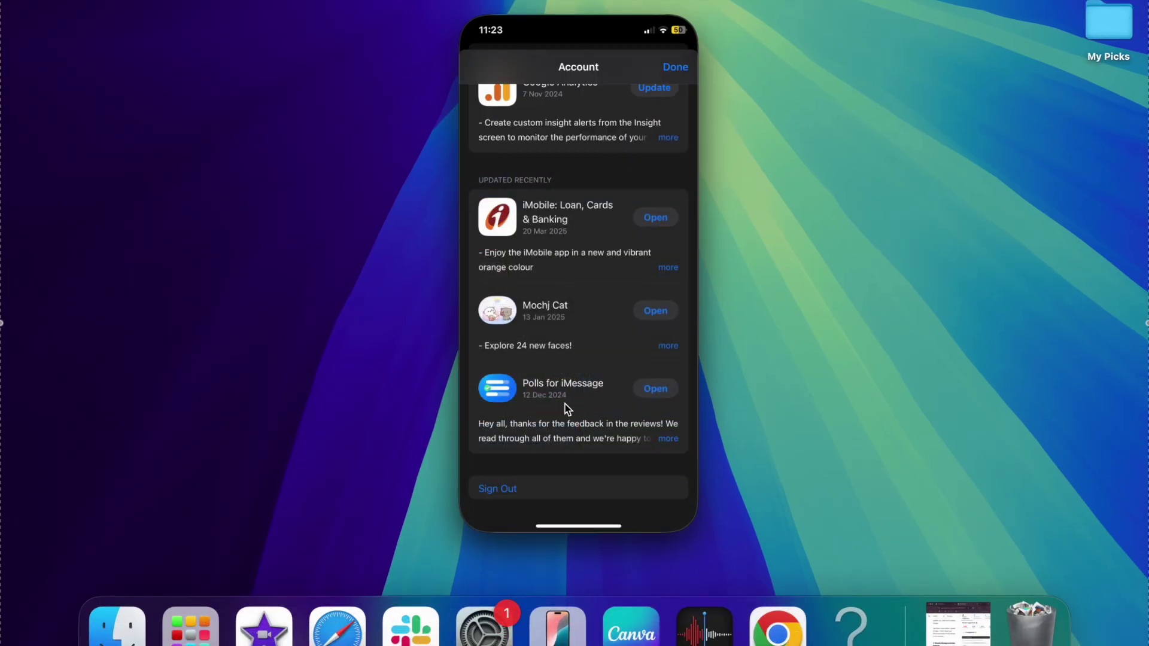
{"action": "scroll", "coordinate": [565, 404], "scroll_direction": "up", "scroll_amount": 1}
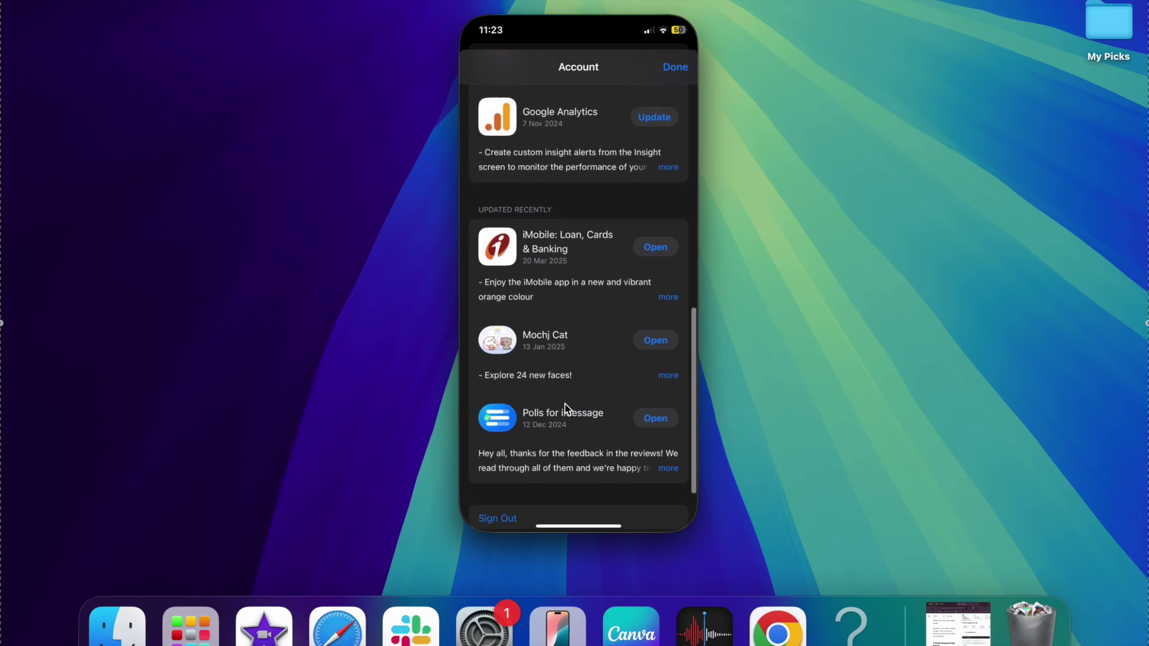
{"action": "scroll", "coordinate": [565, 404], "scroll_direction": "up", "scroll_amount": 1}
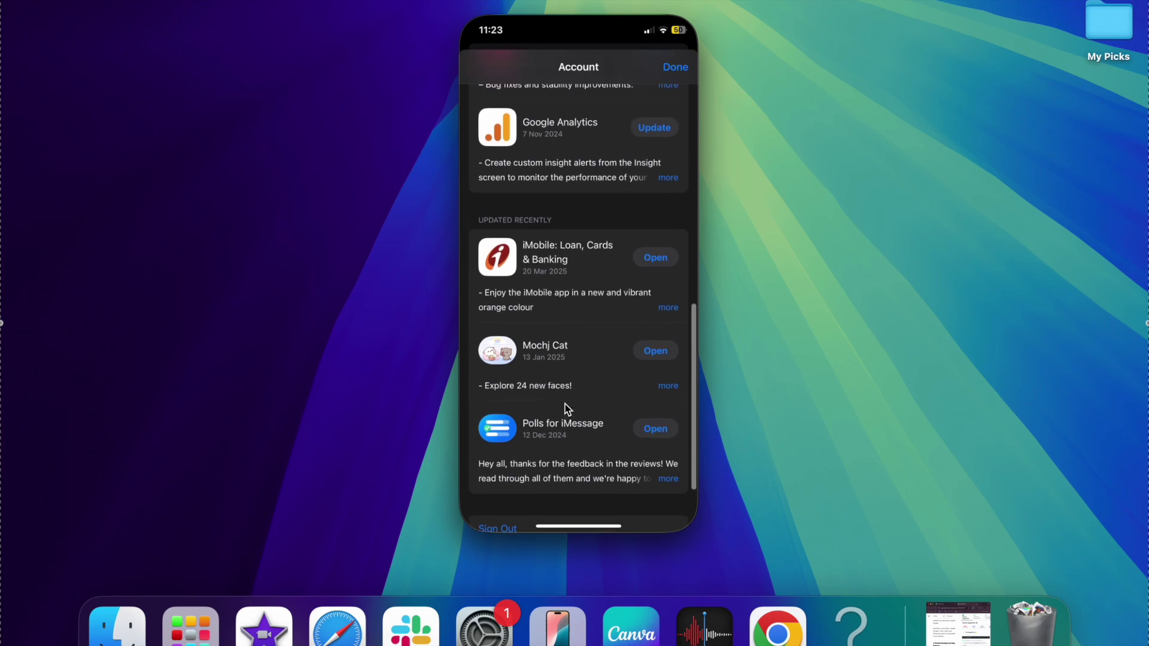
{"action": "scroll", "coordinate": [567, 409], "scroll_direction": "up", "scroll_amount": 3}
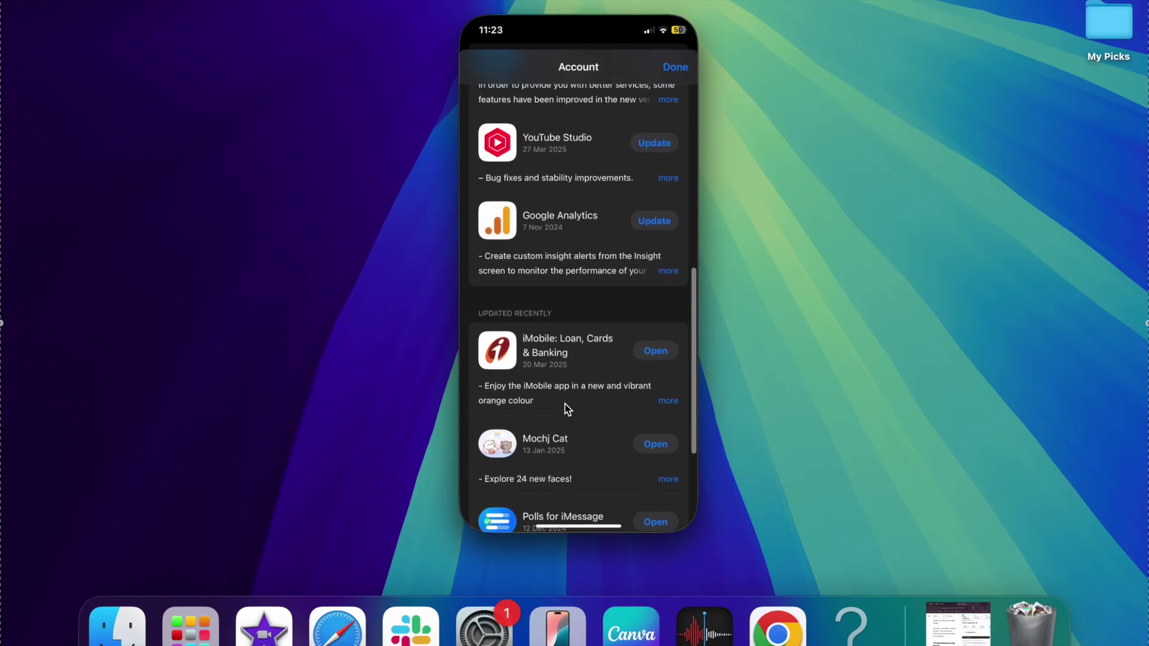
{"action": "scroll", "coordinate": [568, 409], "scroll_direction": "up", "scroll_amount": 2}
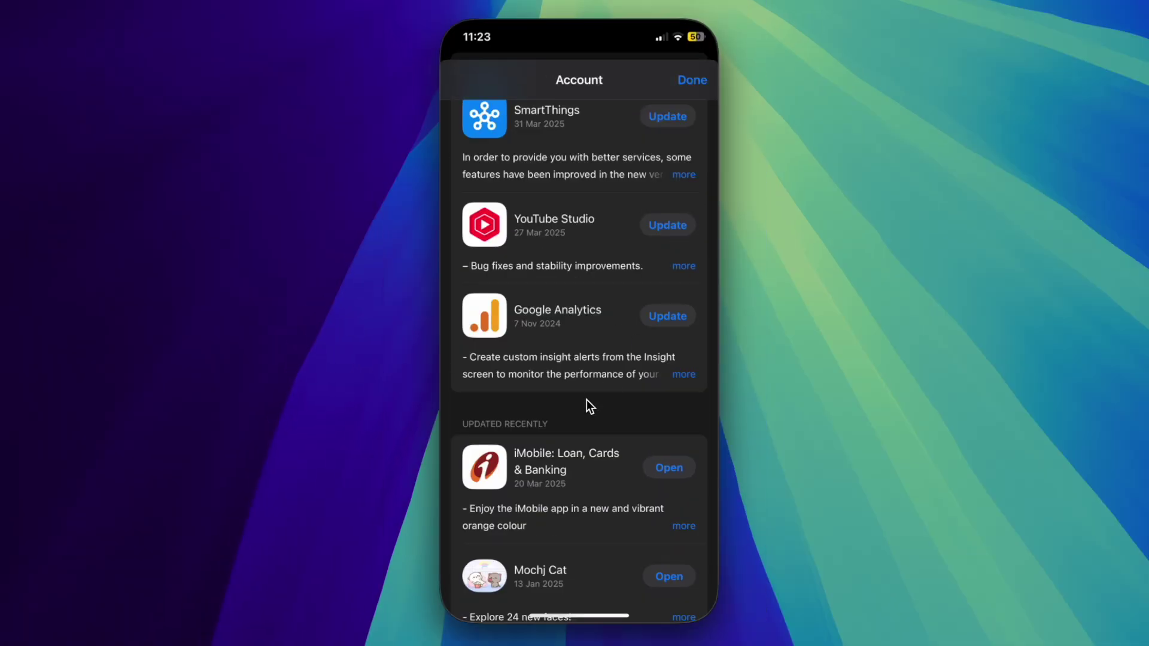
{"action": "scroll", "coordinate": [581, 412], "scroll_direction": "up", "scroll_amount": 2}
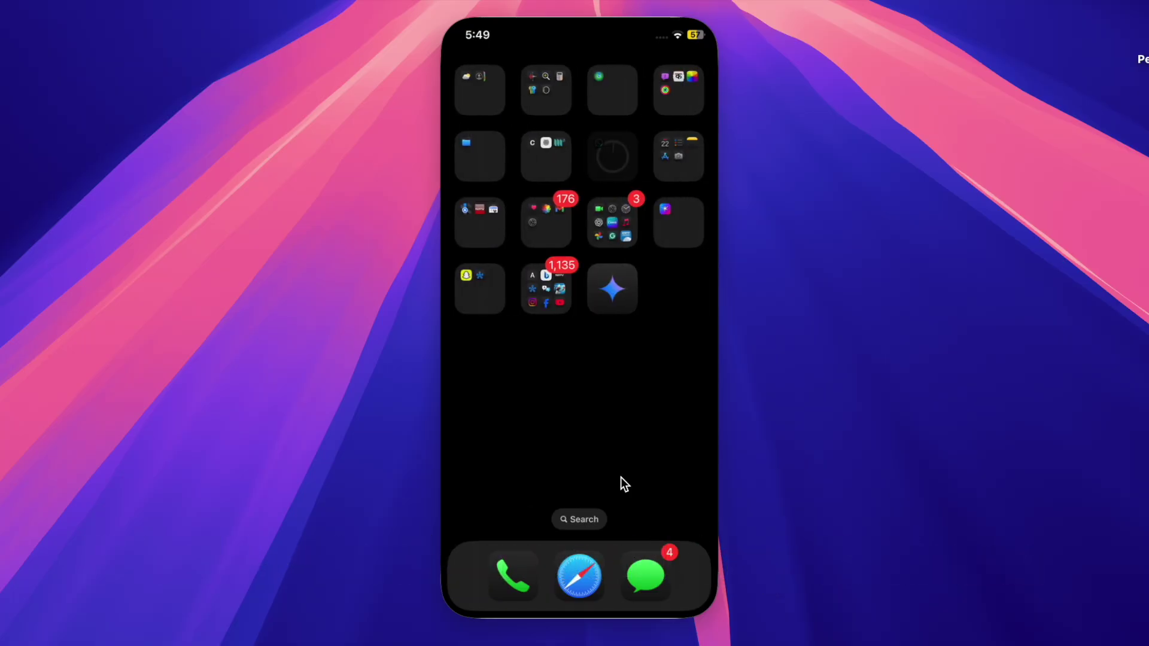
- Change Background App Refresh from Wi-Fi to Off in Settings > General
{"action": "scroll", "coordinate": [621, 477], "scroll_direction": "right", "scroll_amount": 5}
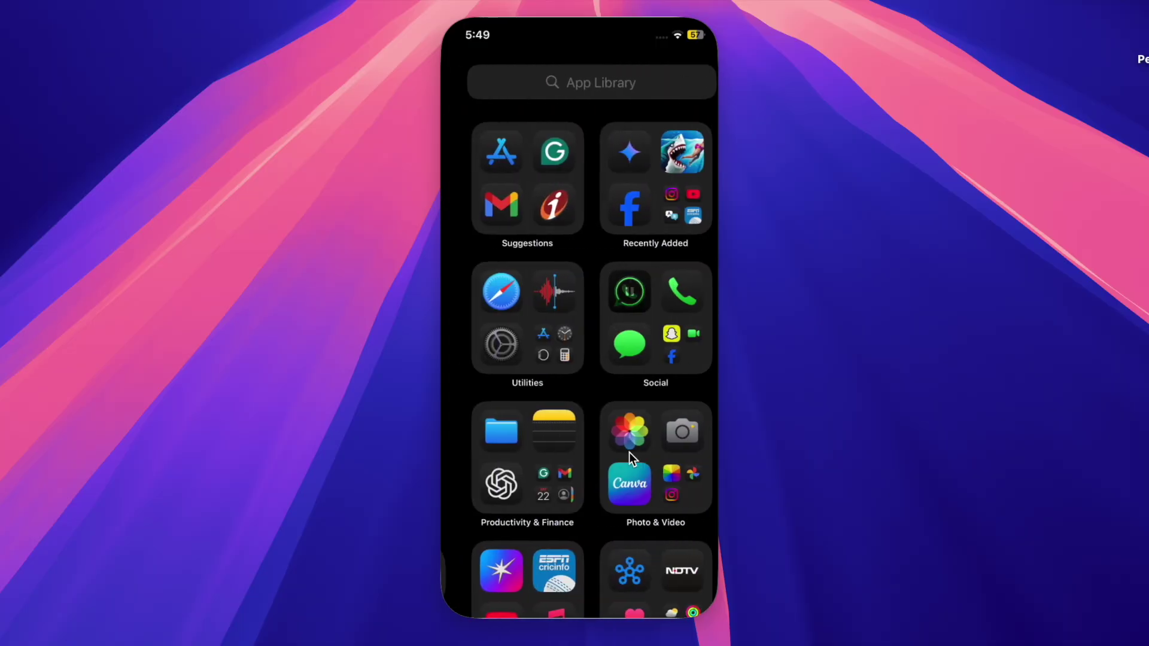
{"action": "scroll", "coordinate": [630, 452], "scroll_direction": "left", "scroll_amount": 5}
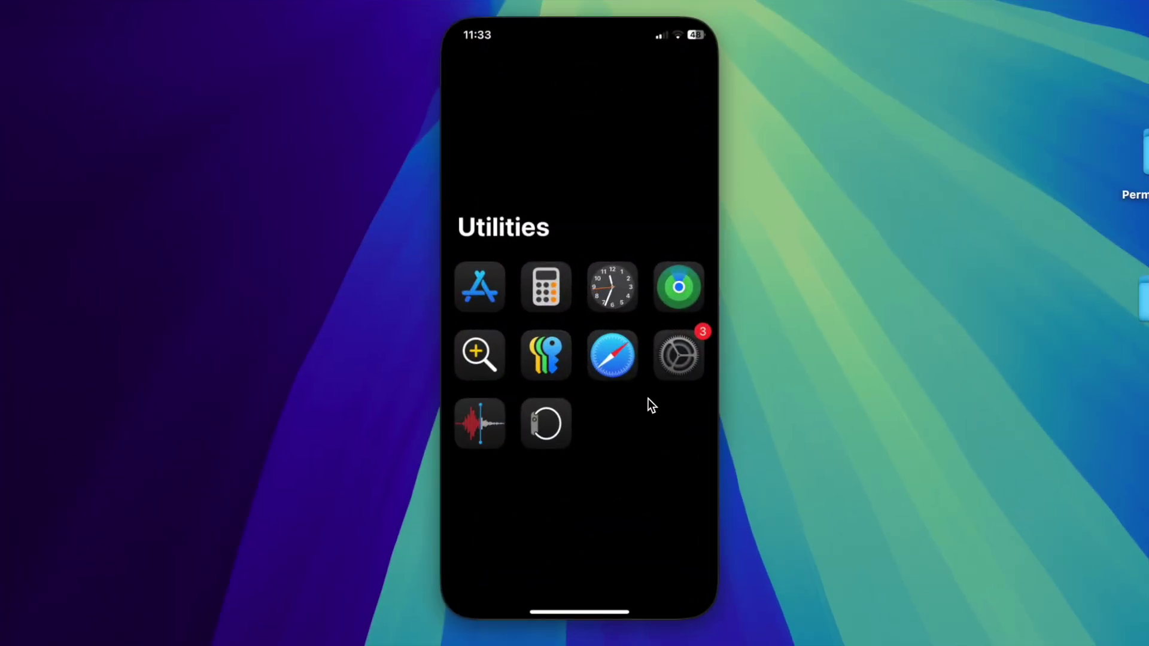
{"action": "left_click", "coordinate": [680, 362]}
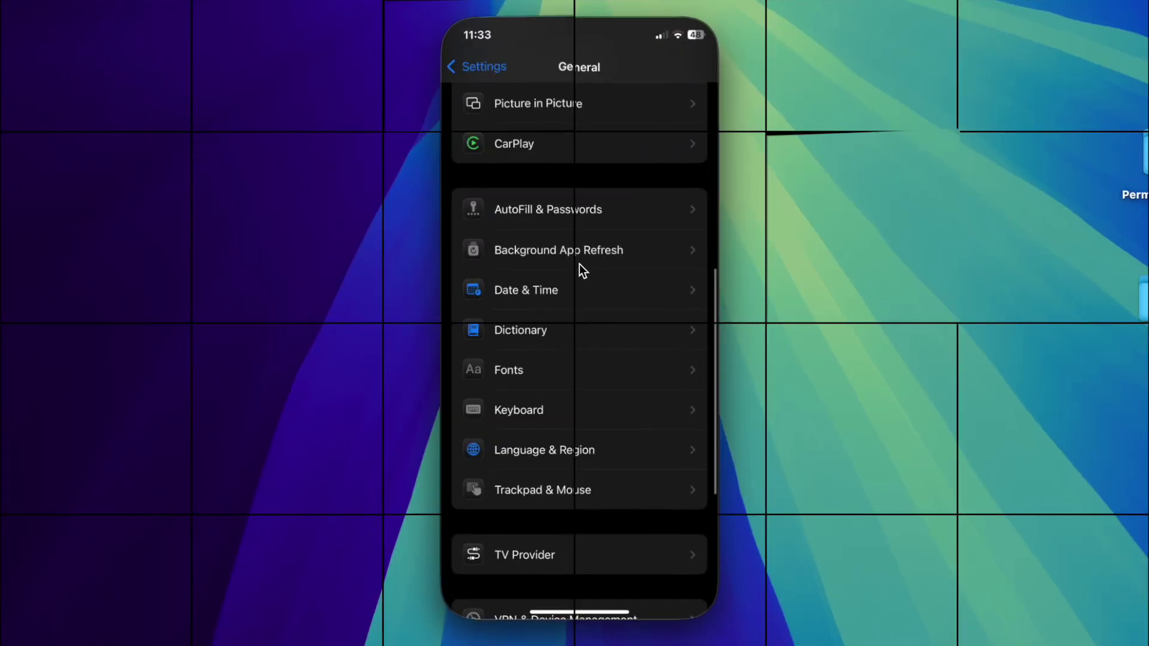
{"action": "left_click", "coordinate": [499, 264]}
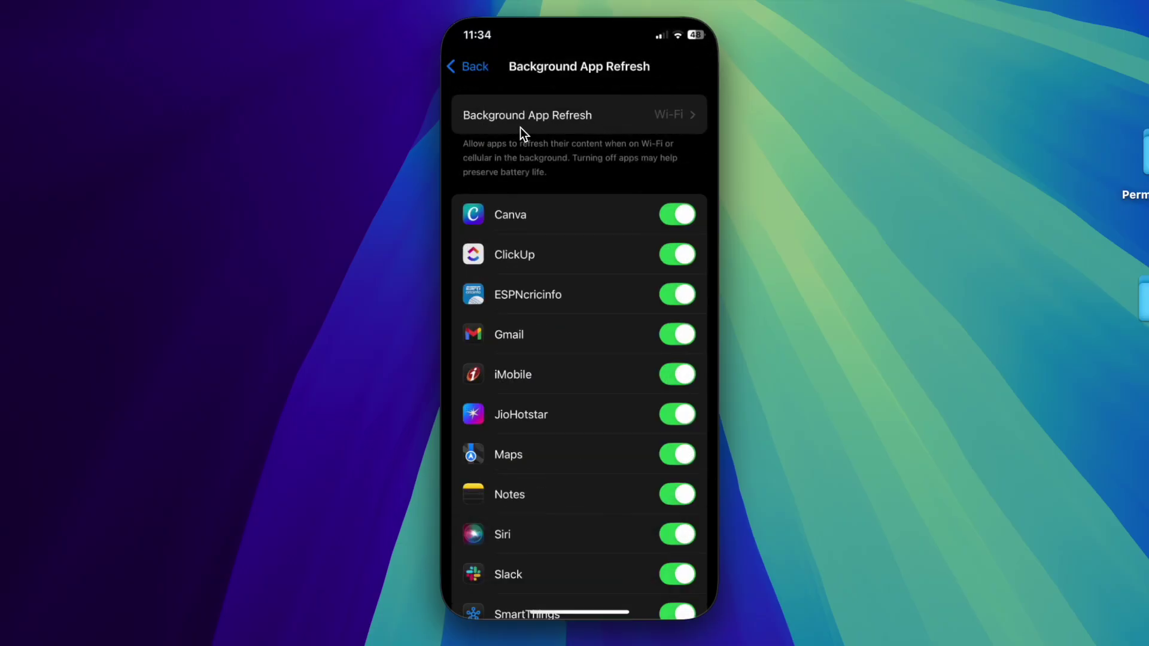
{"action": "left_click", "coordinate": [586, 119]}
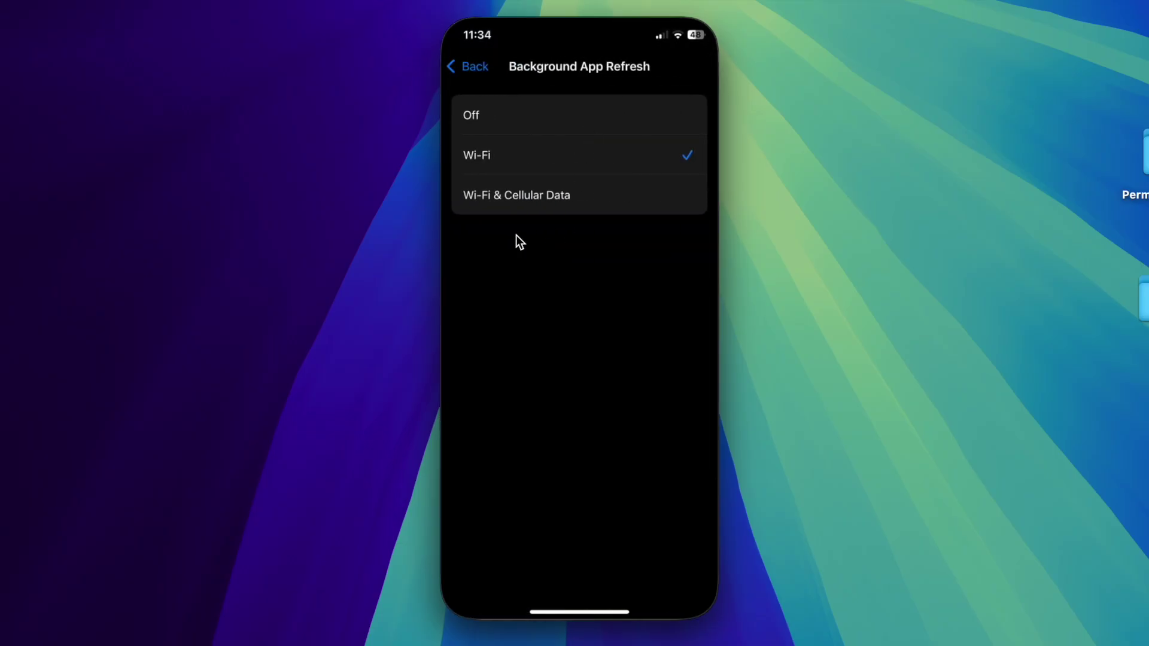
{"action": "left_click", "coordinate": [534, 113]}
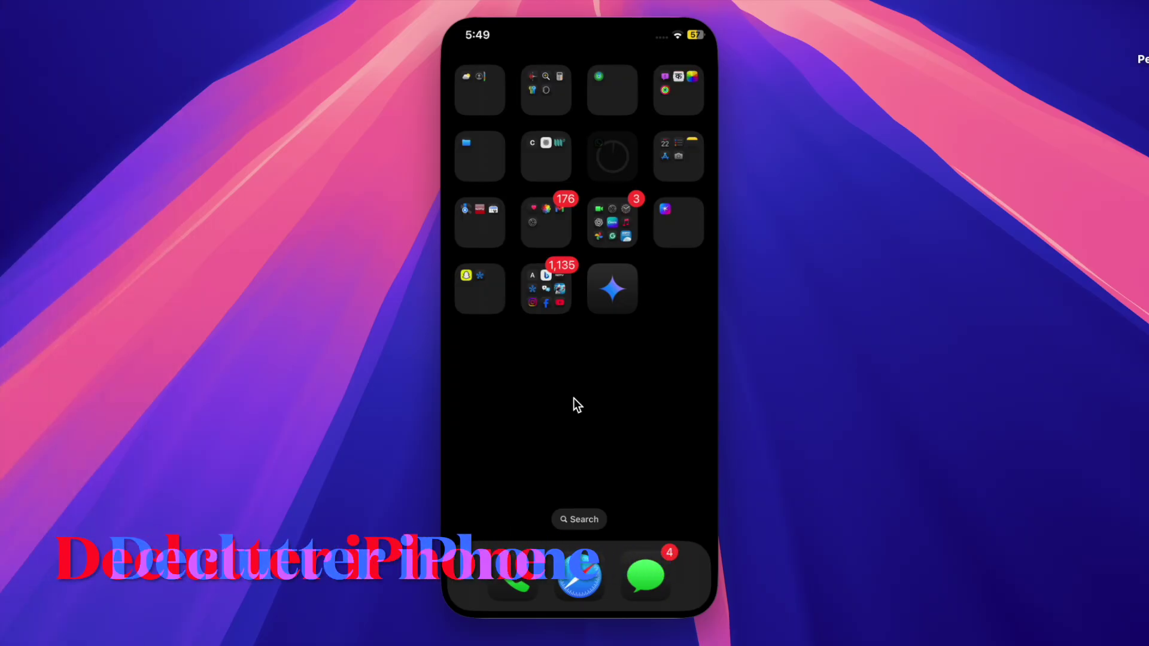
- From the home-screen Edit > Customize panel, set icons to Small after briefly trying Large
{"action": "left_click", "coordinate": [573, 397]}
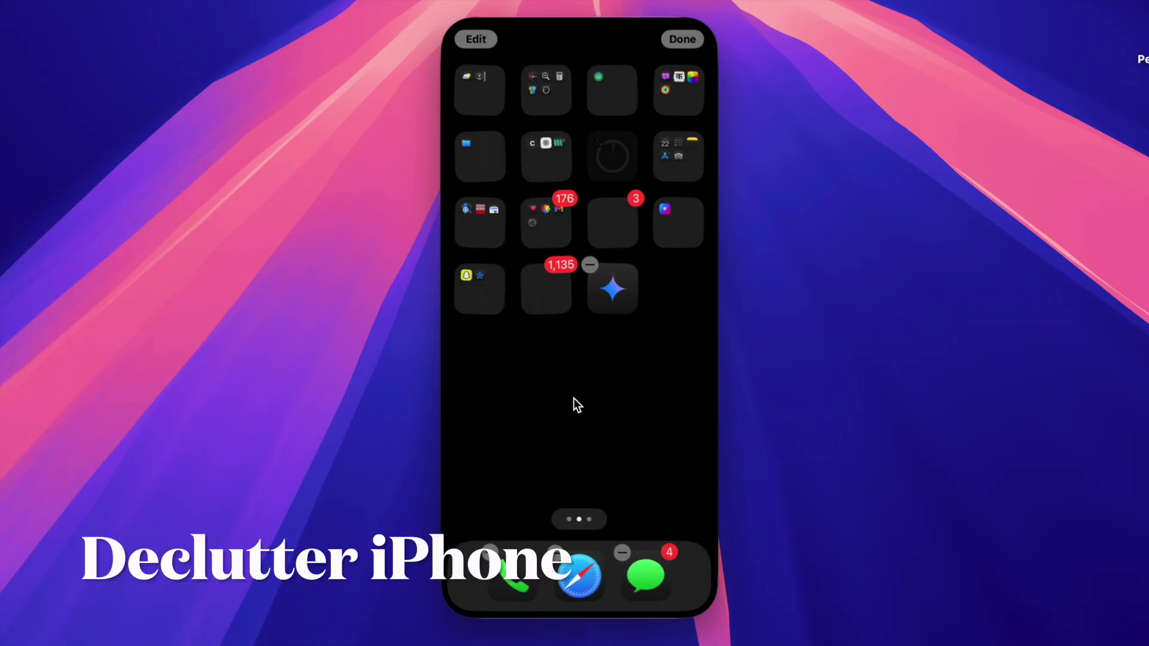
{"action": "left_click", "coordinate": [475, 39]}
{"action": "left_click", "coordinate": [507, 113]}
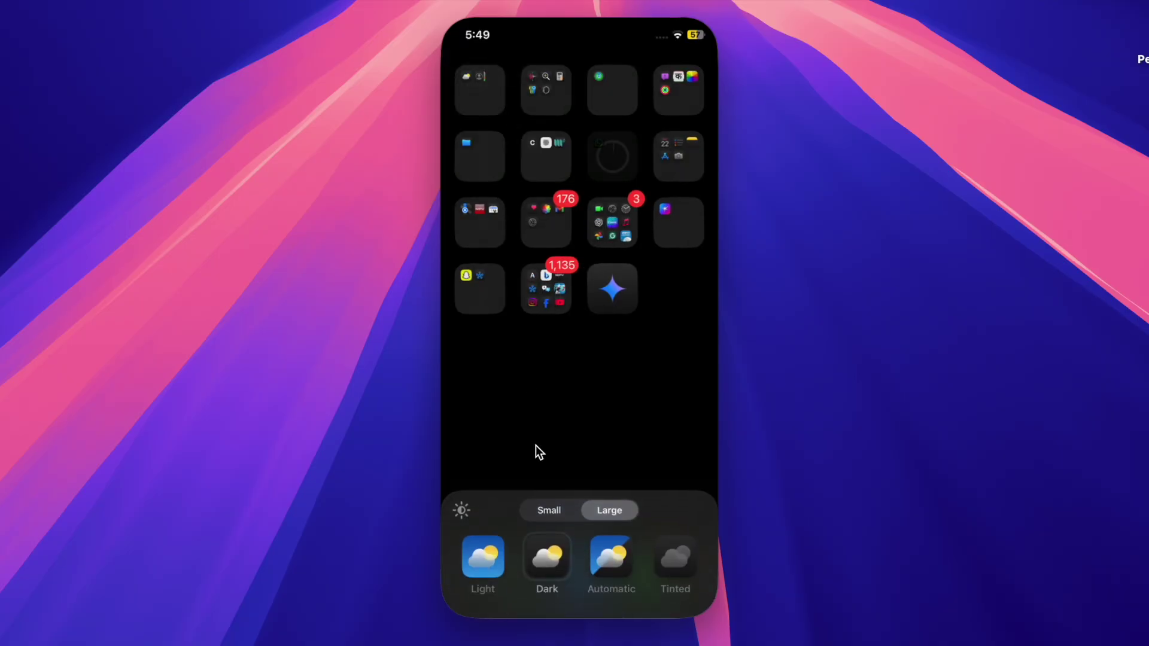
{"action": "left_click", "coordinate": [546, 512]}
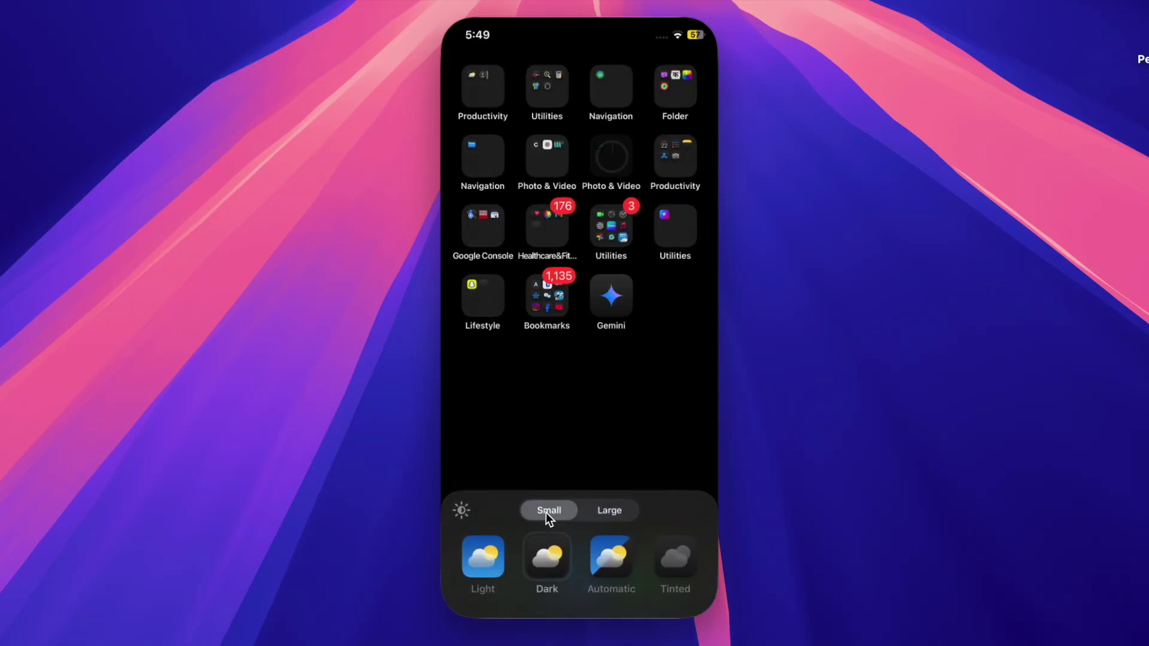
{"action": "left_click", "coordinate": [604, 511]}
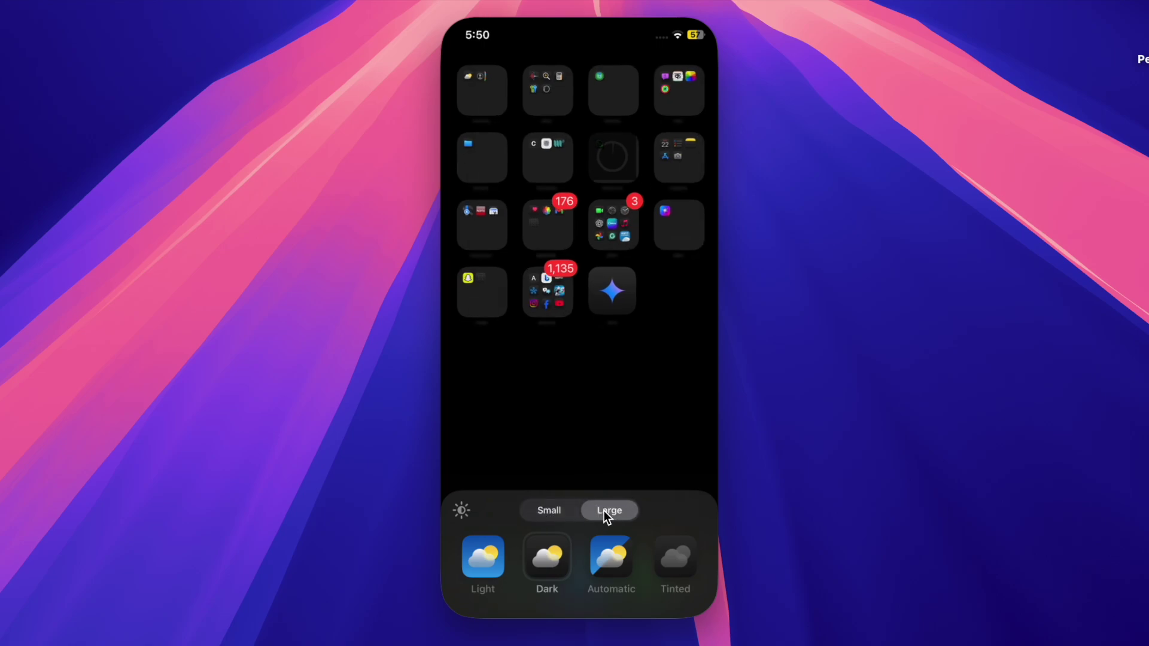
{"action": "left_click", "coordinate": [540, 512]}
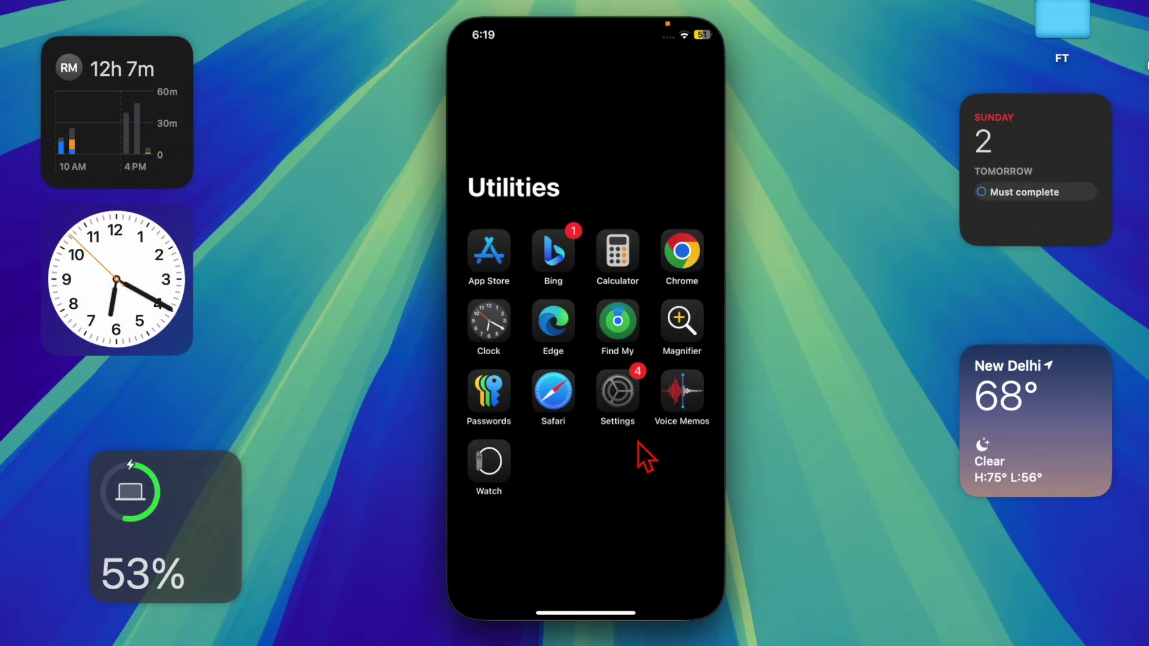
- In iPhone Storage, check WhatsApp's usage, then view Gmail's storage details
{"action": "left_click", "coordinate": [625, 395]}
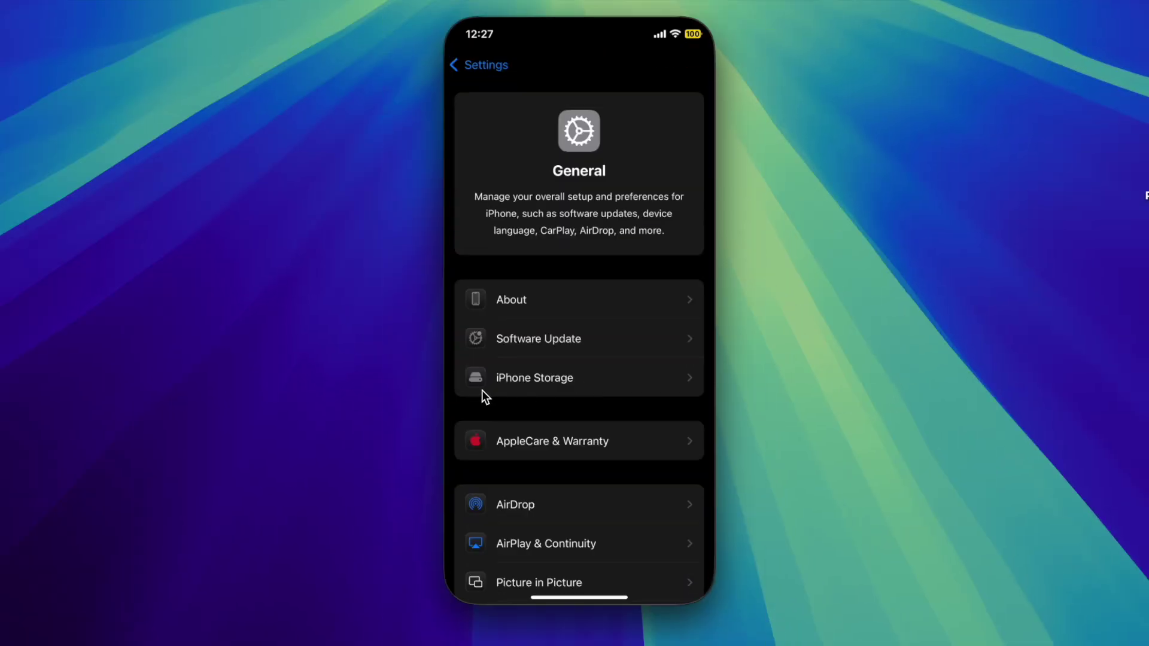
{"action": "left_click", "coordinate": [543, 381]}
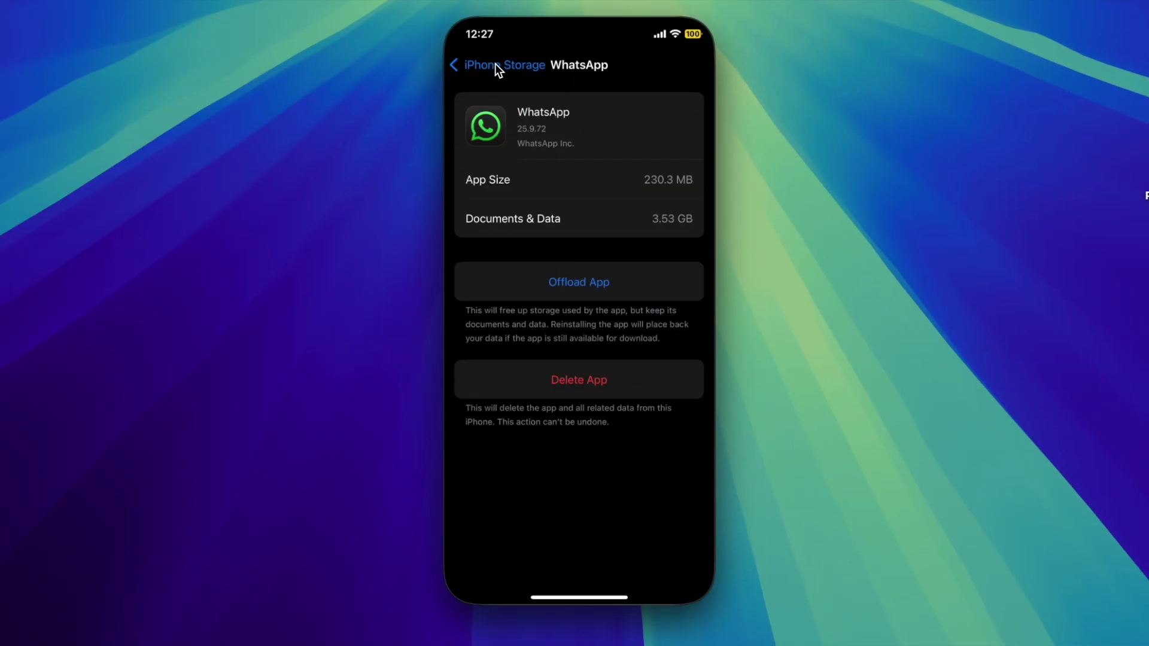
{"action": "left_click", "coordinate": [494, 66]}
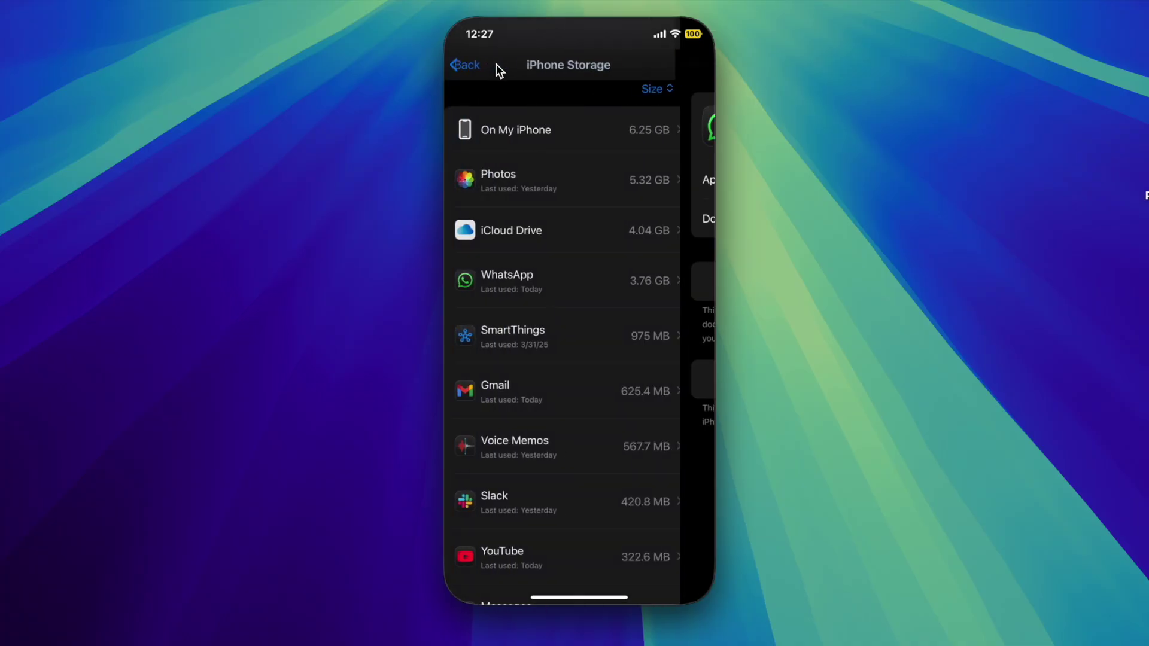
{"action": "left_click", "coordinate": [632, 386]}
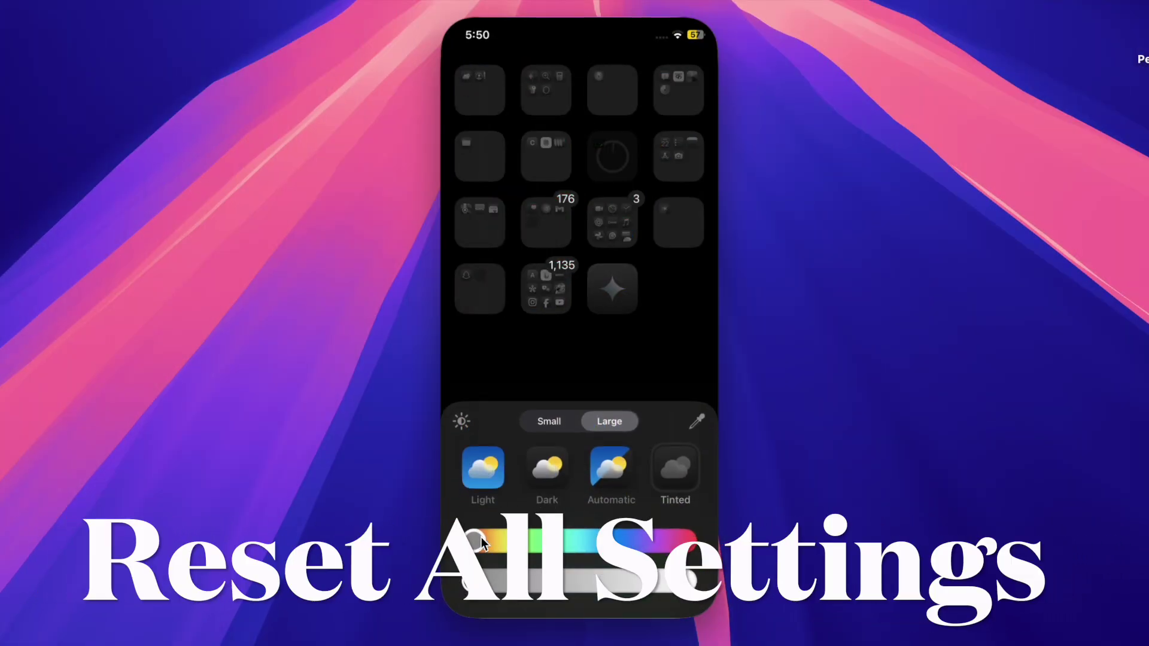
- Set the icon tint hue to magenta and adjust its strength
{"action": "left_click_drag", "start_coordinate": [474, 541], "coordinate": [675, 538]}
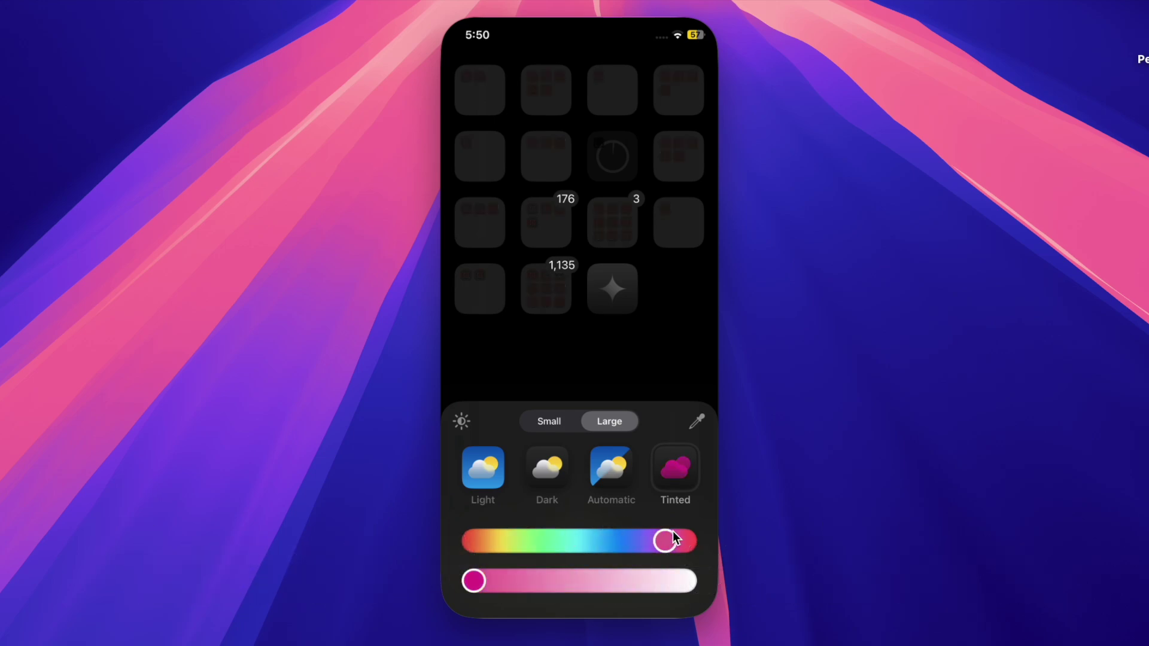
{"action": "left_click_drag", "start_coordinate": [475, 581], "coordinate": [591, 595]}
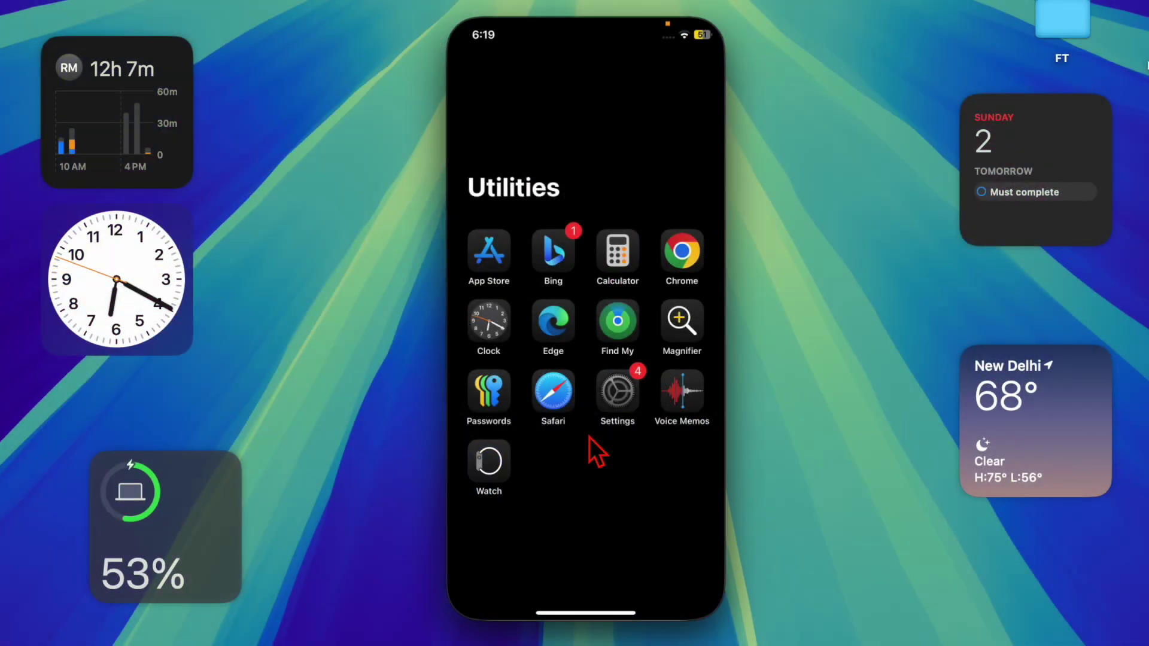
- Reach the Reset options list via Settings > General > Transfer or Reset iPhone
{"action": "left_click", "coordinate": [605, 395]}
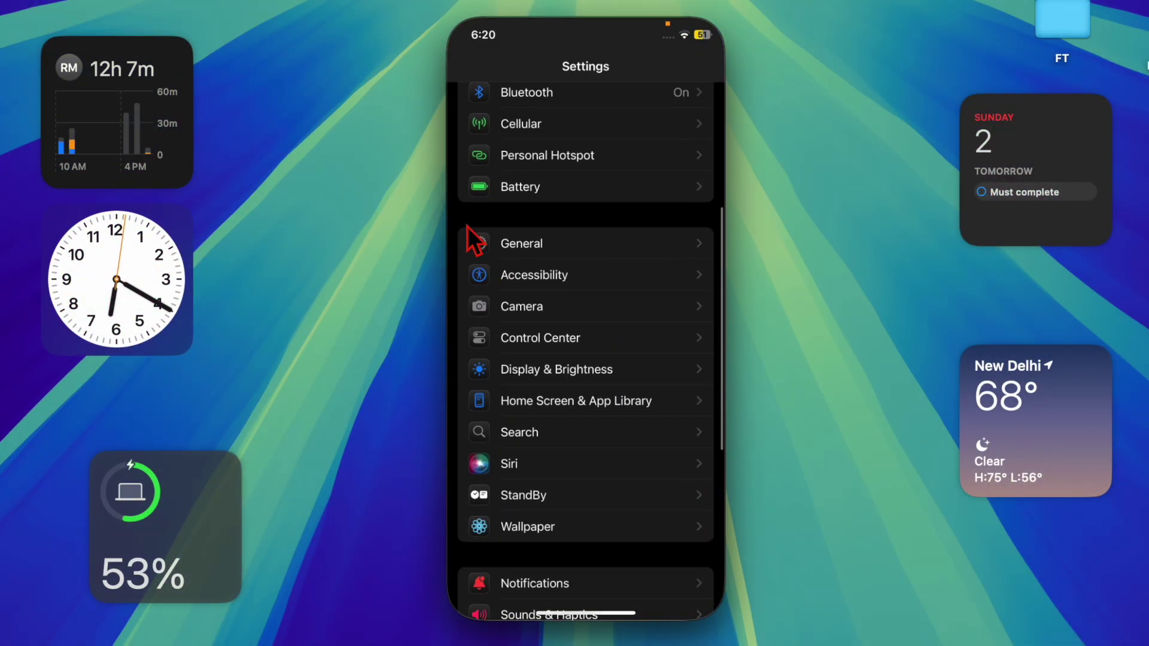
{"action": "left_click", "coordinate": [571, 242]}
{"action": "scroll", "coordinate": [577, 275], "scroll_direction": "down", "scroll_amount": 10}
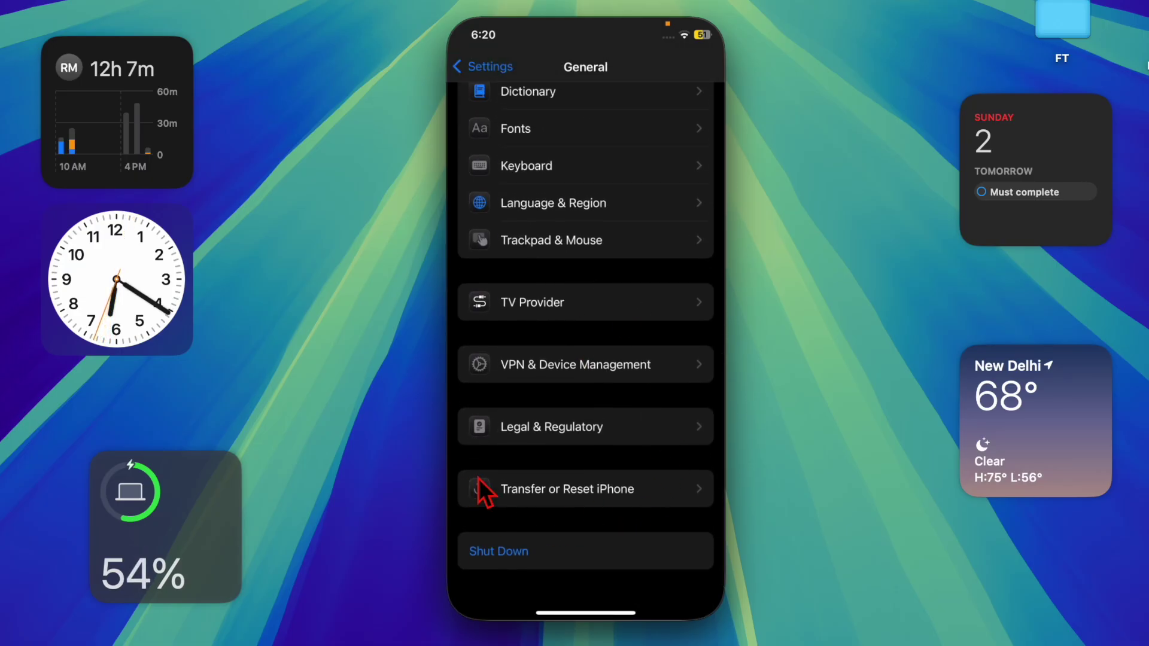
{"action": "left_click", "coordinate": [525, 484]}
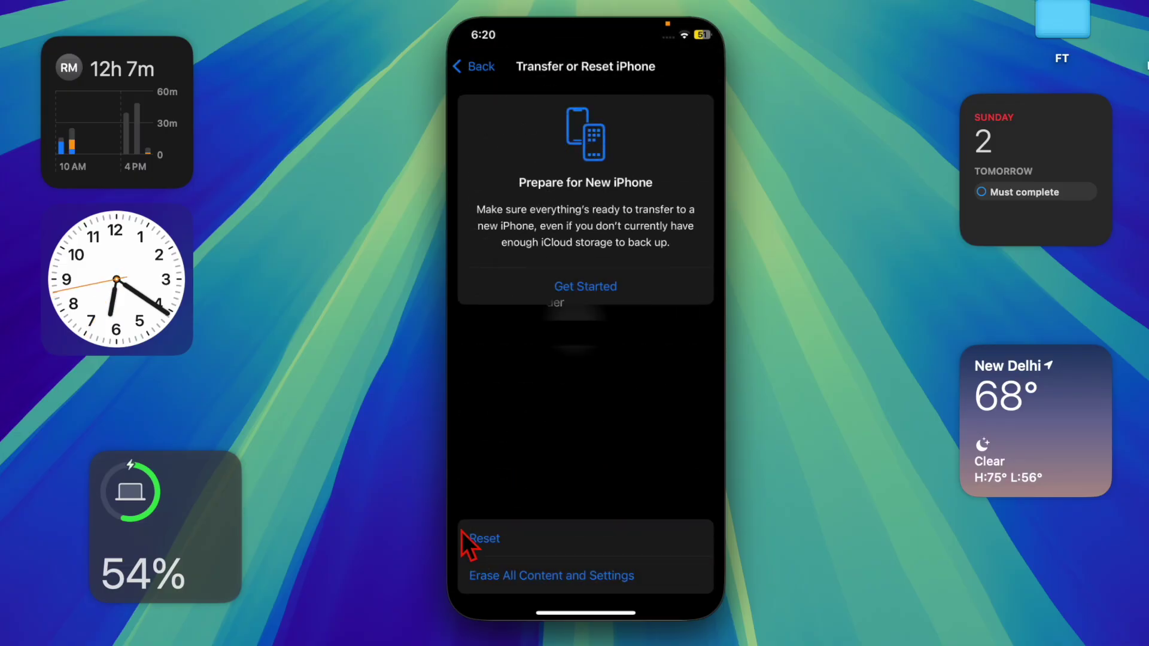
{"action": "left_click", "coordinate": [479, 537]}
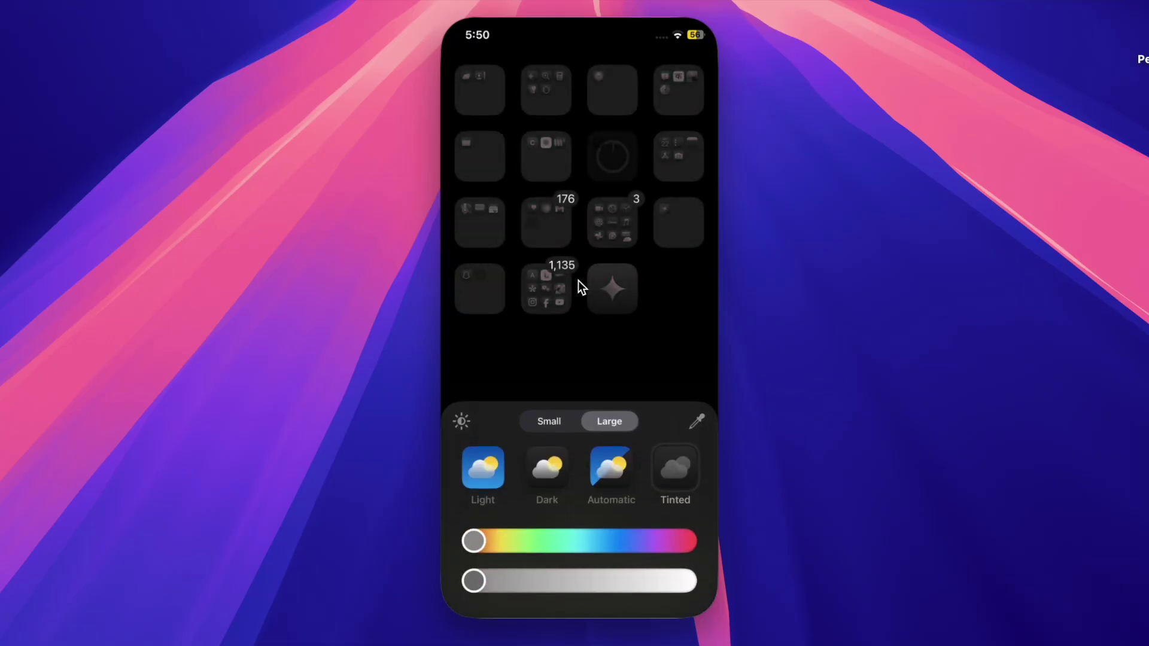
- Use the eyedropper to sample an icon tint colour from the iPhone's screen
{"action": "left_click", "coordinate": [698, 419]}
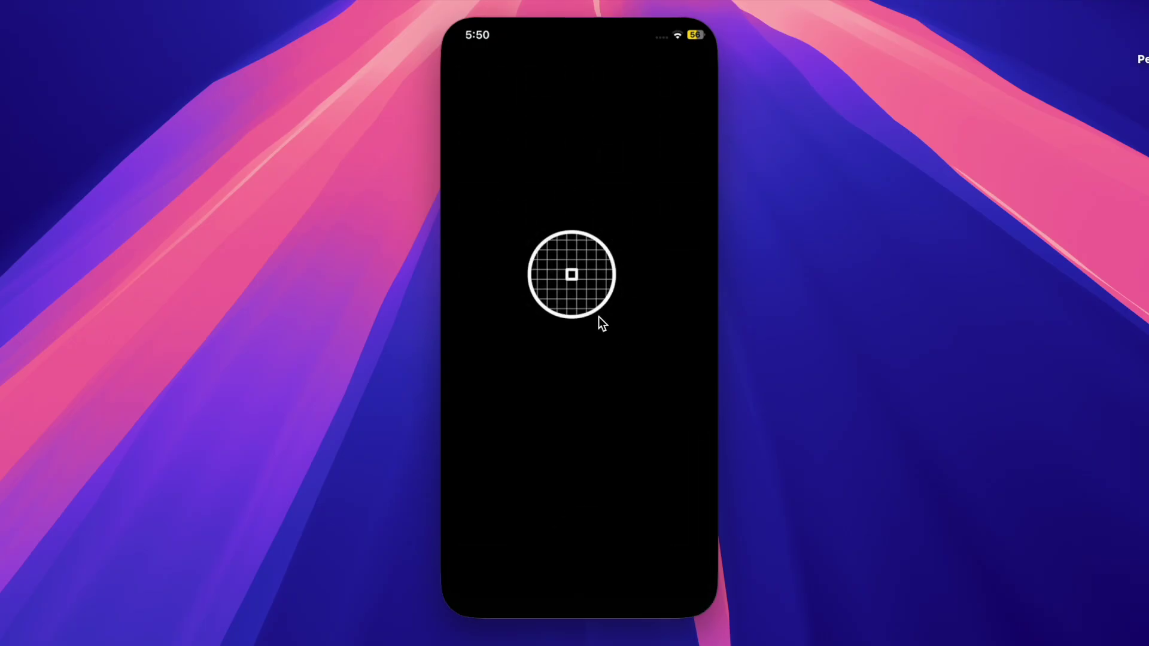